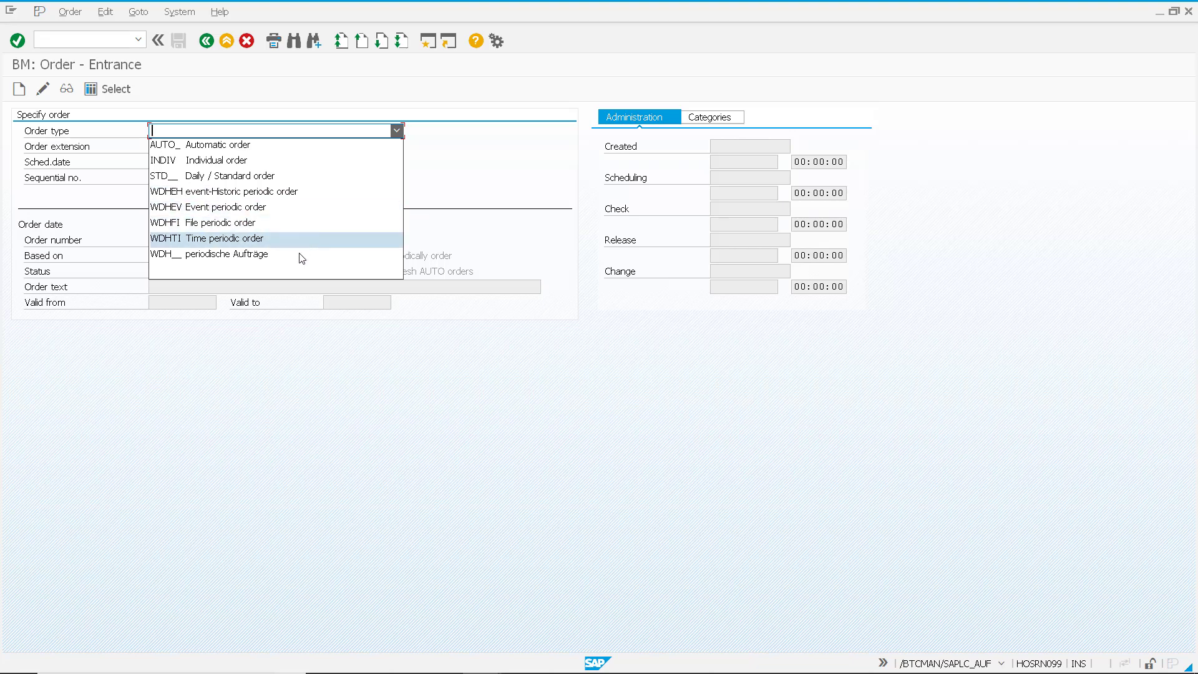
- Create a WDHTI Time periodic order with the order text "fax run every 15" and save it
left_click(241, 242)
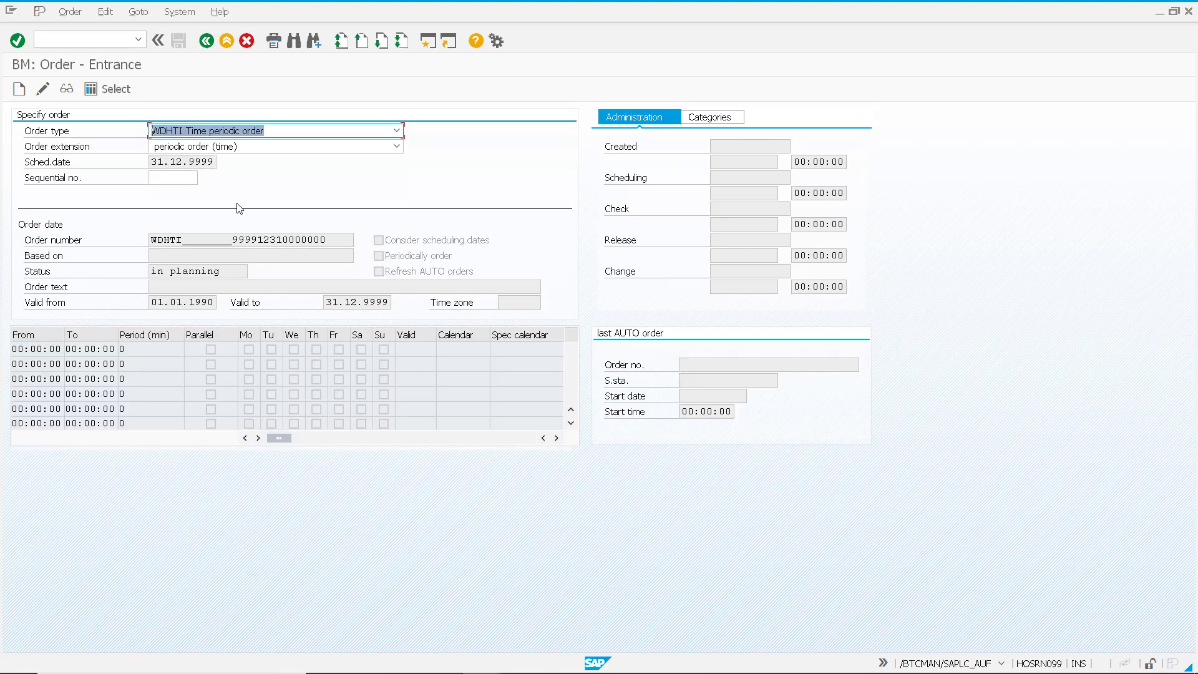
left_click(20, 91)
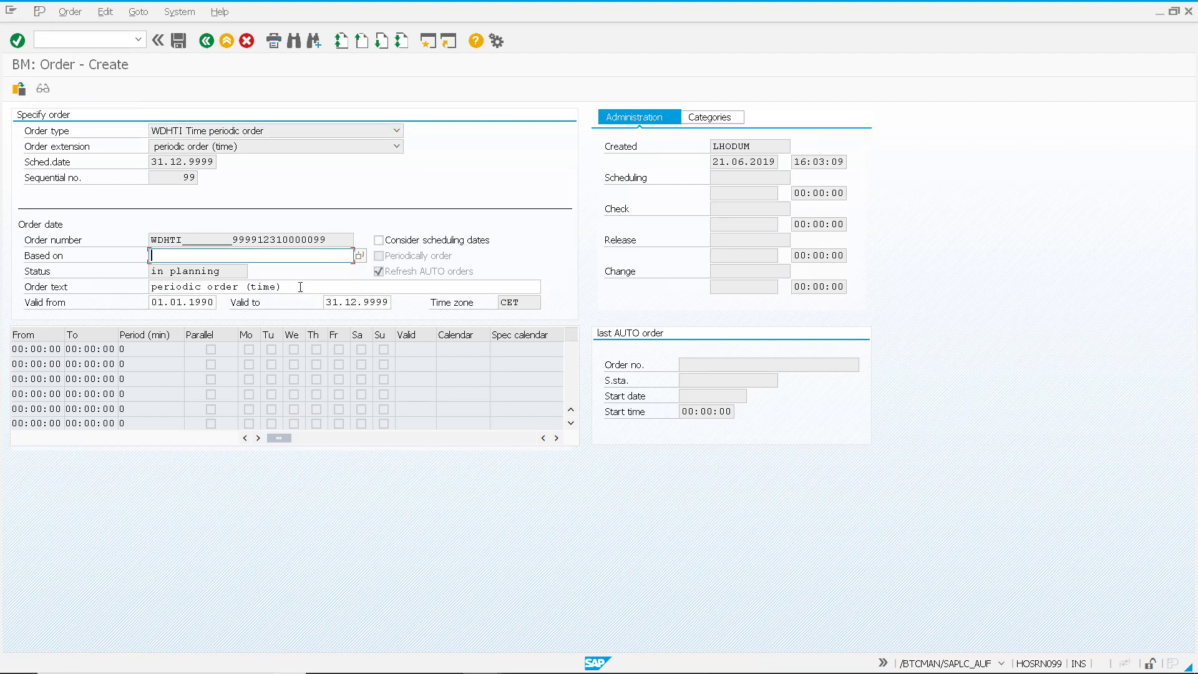
left_click_drag(301, 287, 156, 287)
key("BackSpace")
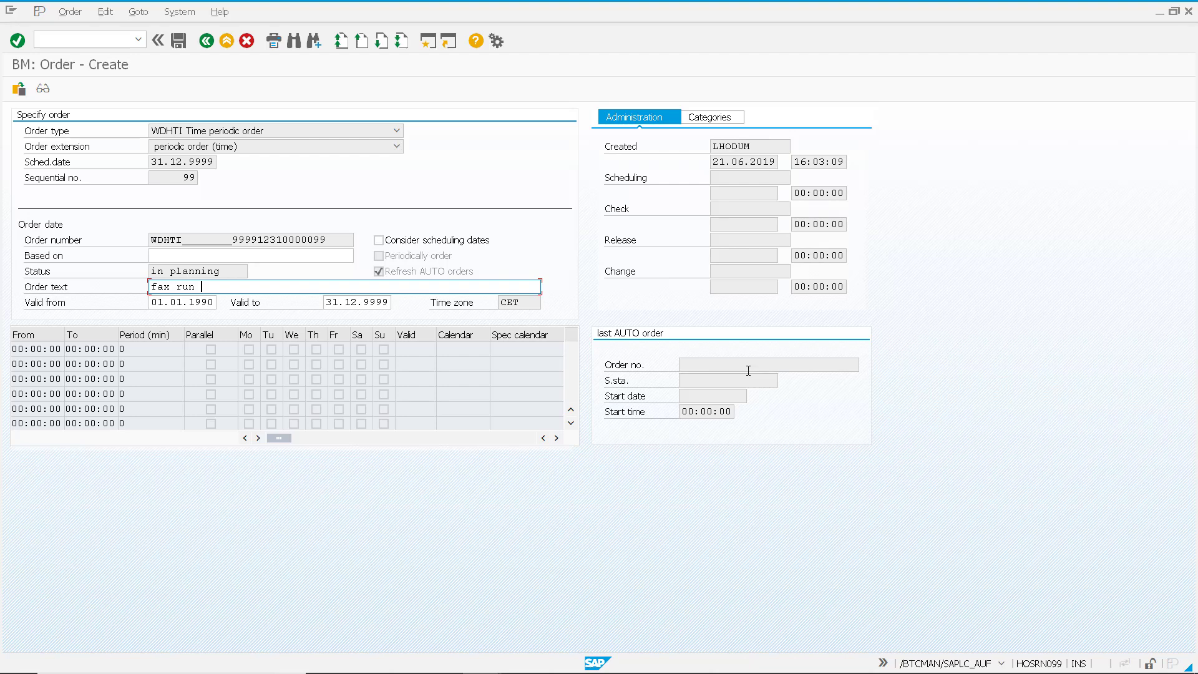
type("every 15")
left_click(181, 45)
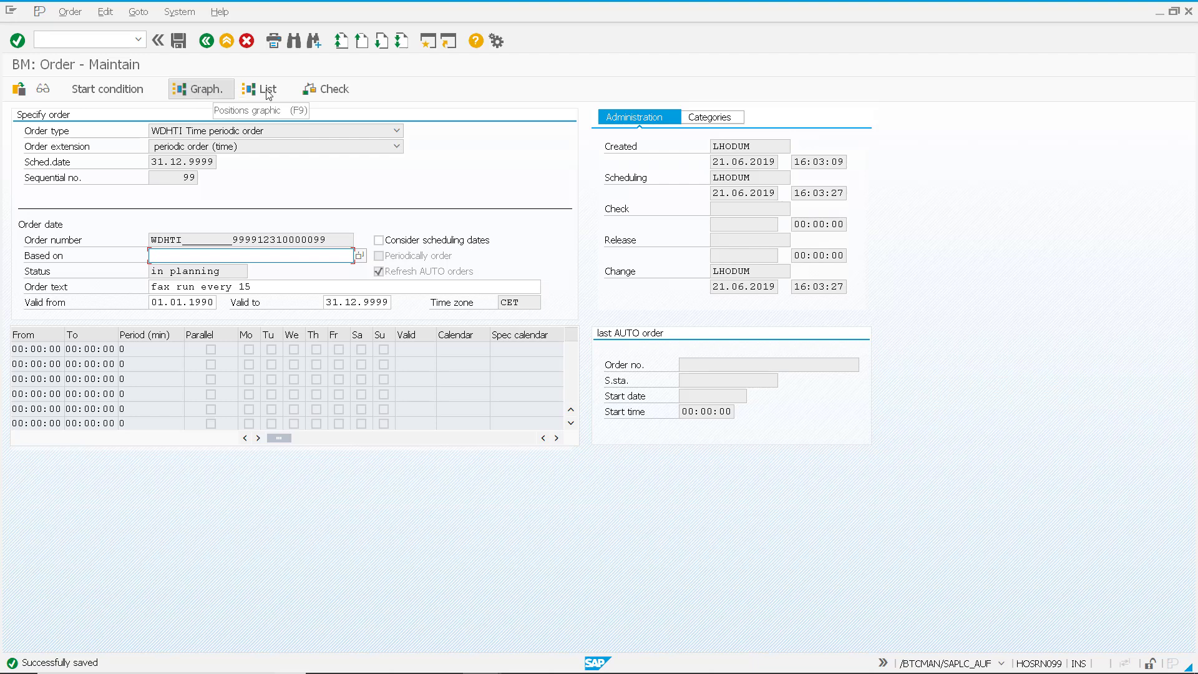
- Insert the jobs ZSAMPLE_FAX_CLEAN, ZSAMPLE_FAX_COLLECT and ZSAMPLE_FAX_PRINT into the order's graphic
left_click(200, 89)
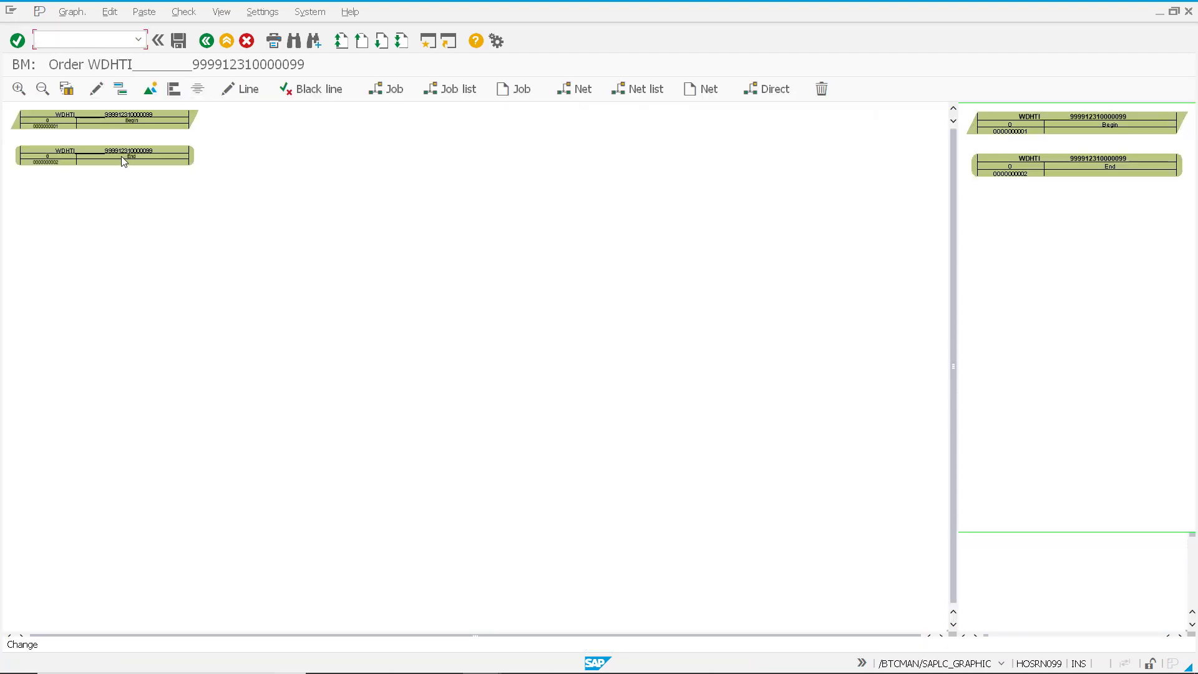
left_click_drag(121, 156, 128, 300)
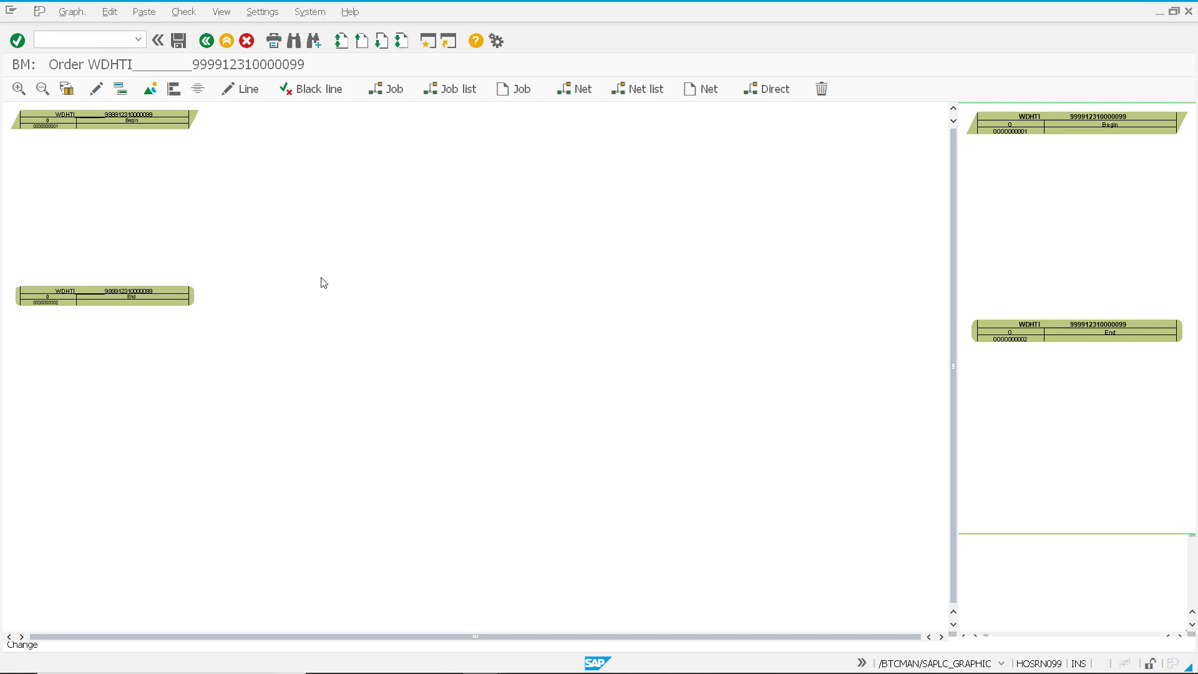
left_click(460, 91)
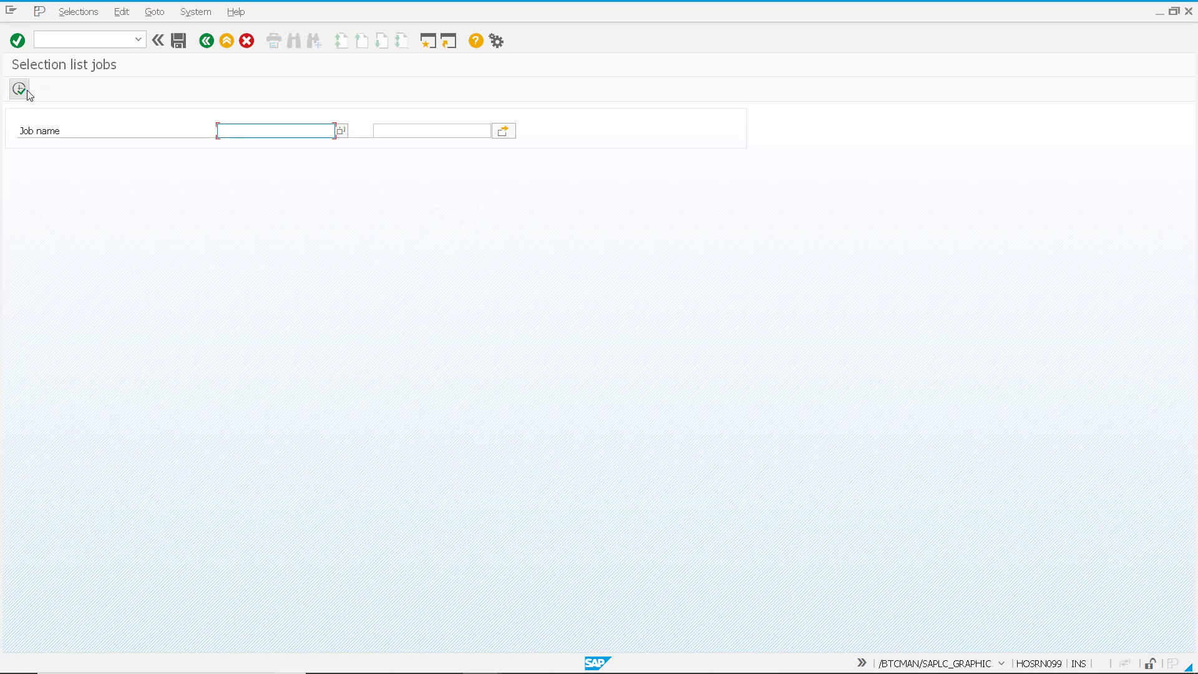
left_click(20, 89)
scroll(454, 307, "down", 20)
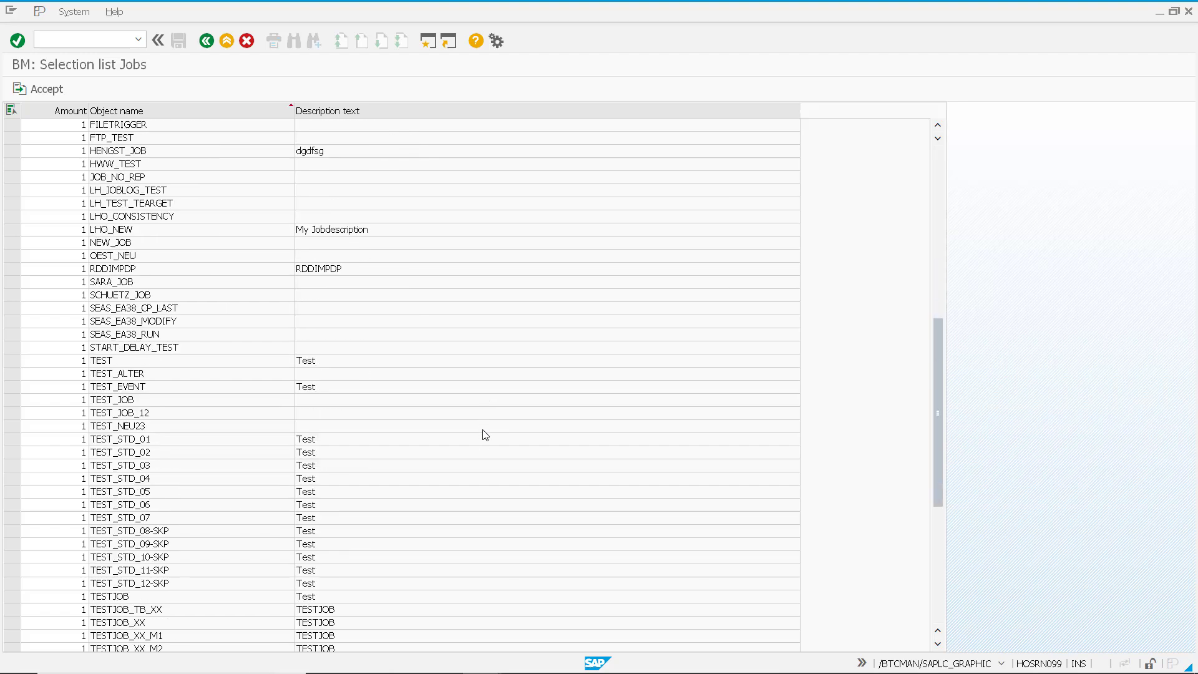
scroll(484, 439, "down", 1)
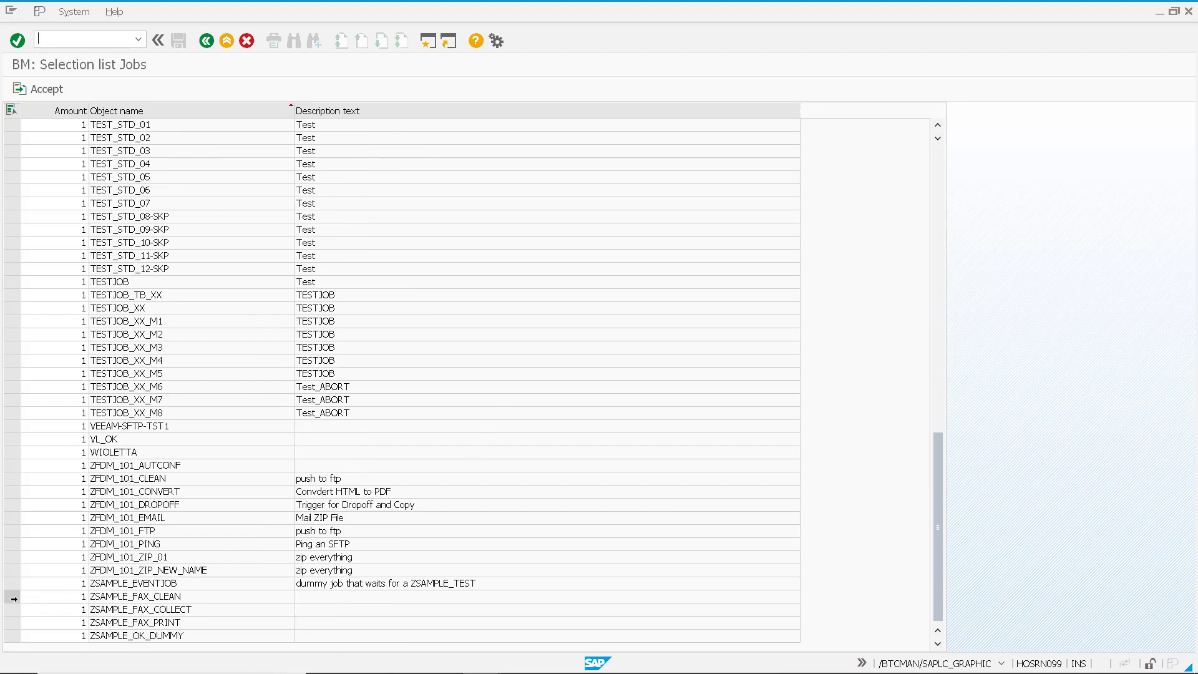
left_click_drag(14, 598, 220, 627)
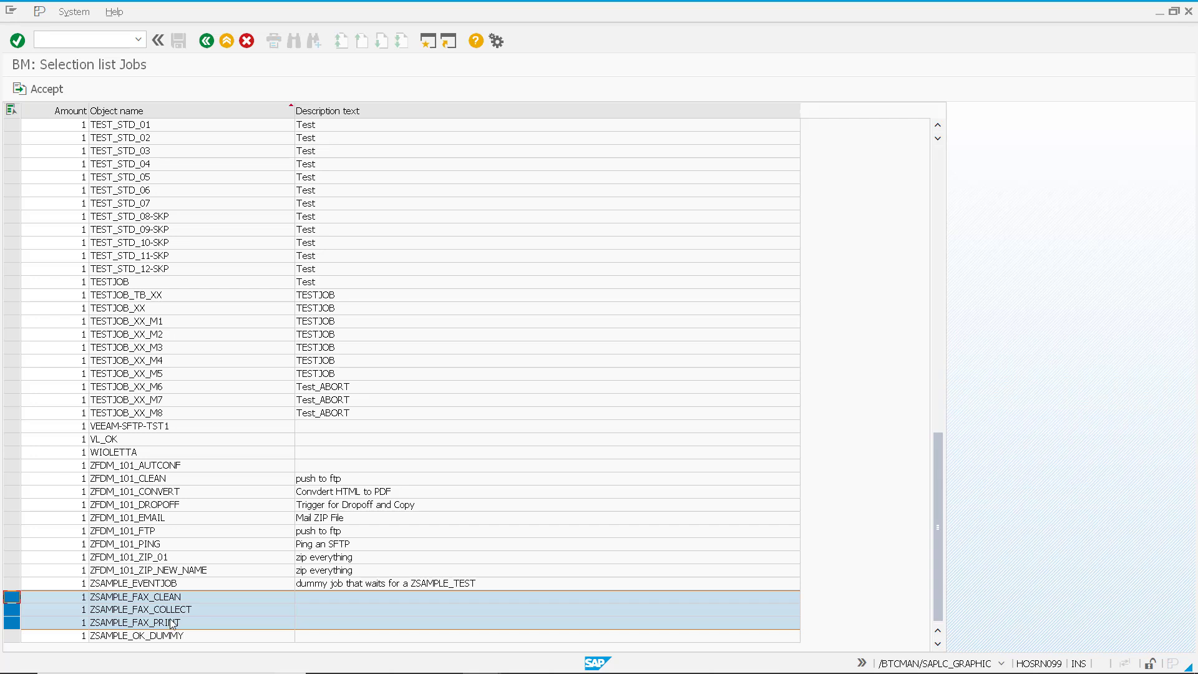
left_click(42, 91)
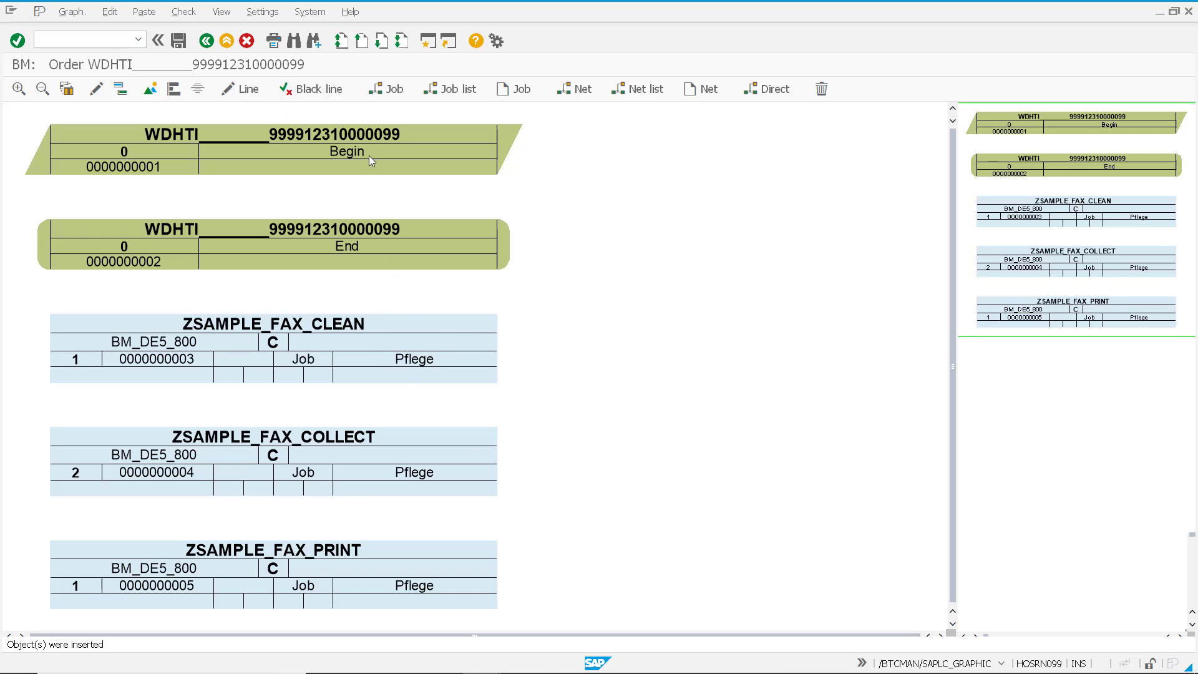
- Connect the nodes with lines in the sequence Begin, ZSAMPLE_FAX_COLLECT, ZSAMPLE_FAX_CLEAN, ZSAMPLE_FAX_PRINT, End
left_click(245, 91)
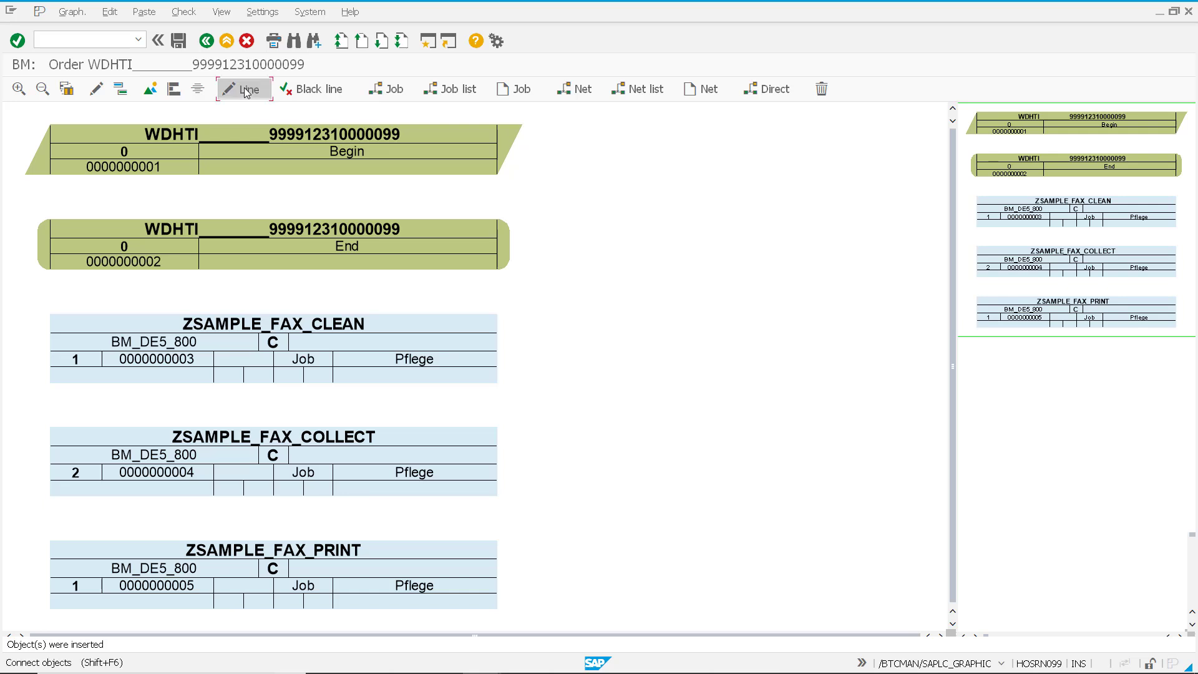
mouse_move(405, 144)
left_mouse_down()
mouse_move(477, 440)
mouse_move(493, 450)
mouse_move(485, 464)
mouse_move(382, 454)
left_mouse_up()
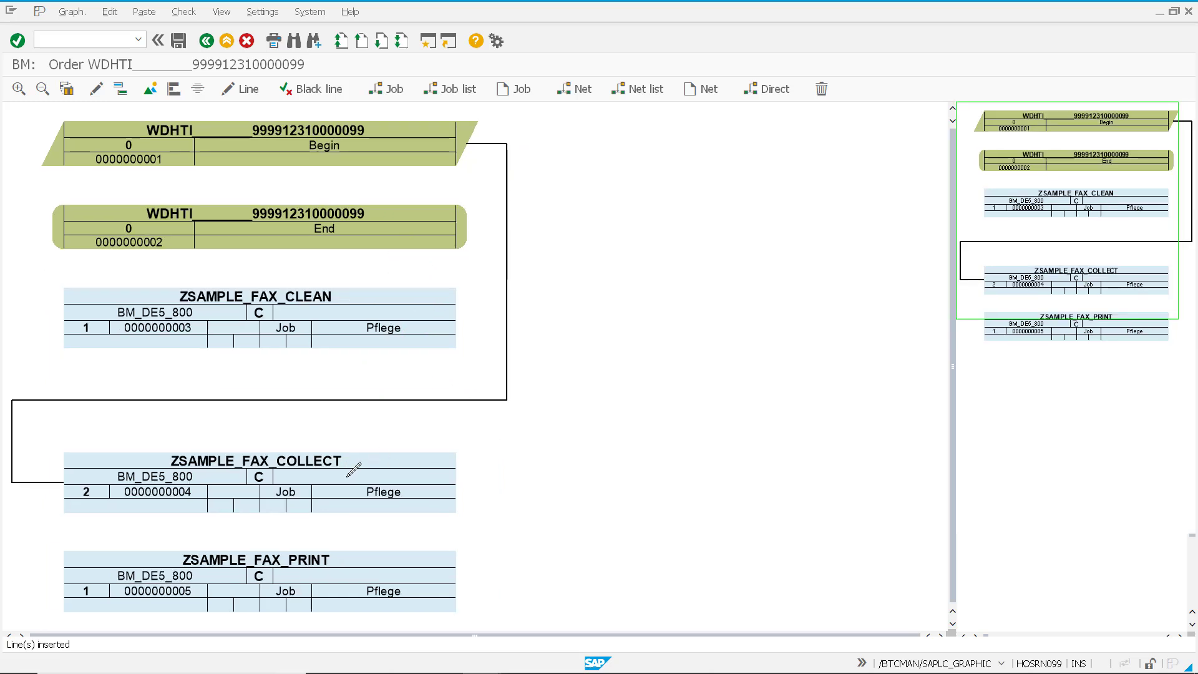
left_click_drag(347, 476, 350, 326)
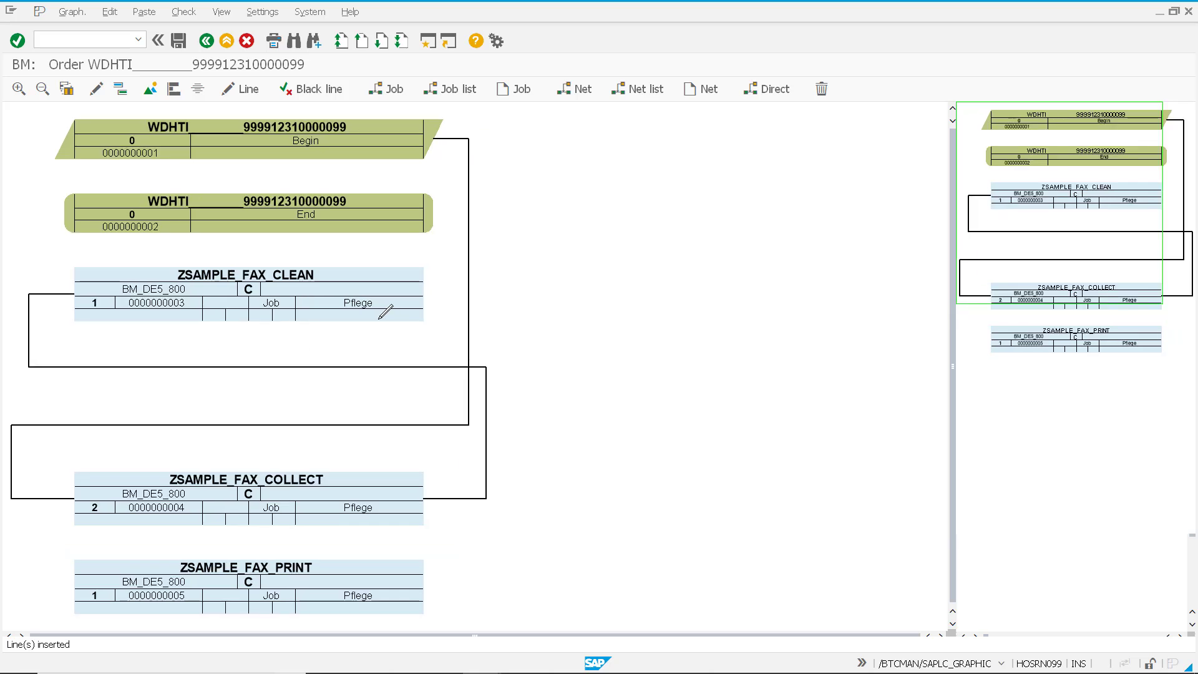
left_click_drag(375, 285, 307, 204)
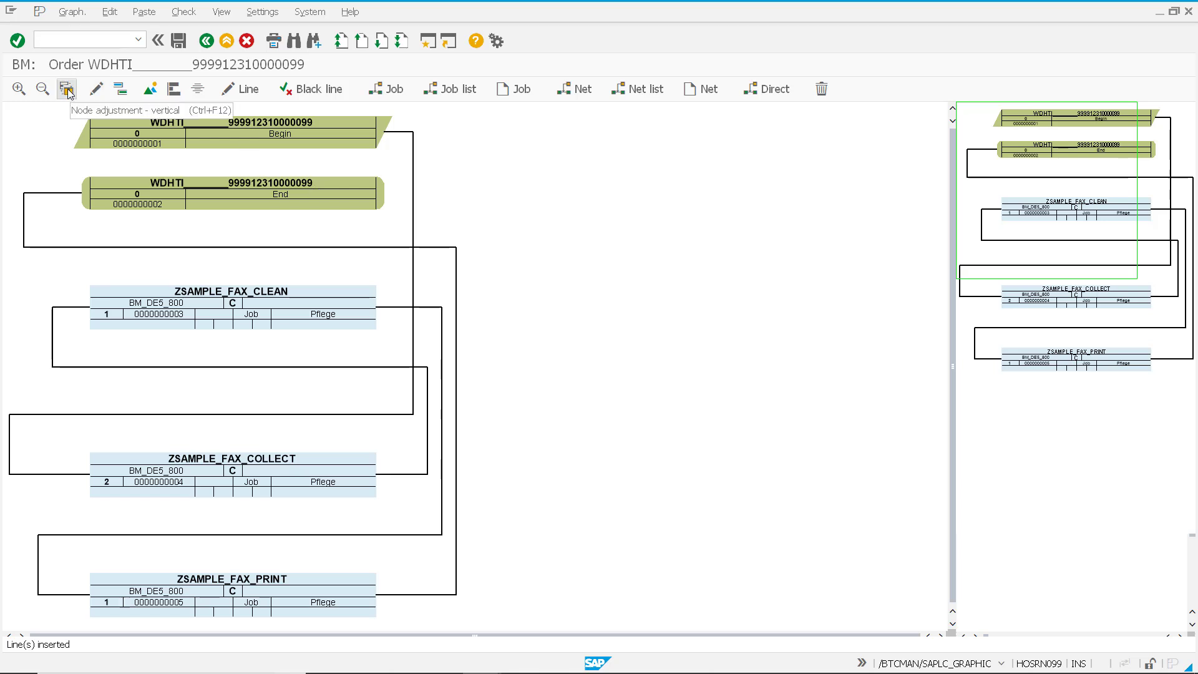
- Align the connected nodes vertically, save the graphic and return to the order
left_click(68, 93)
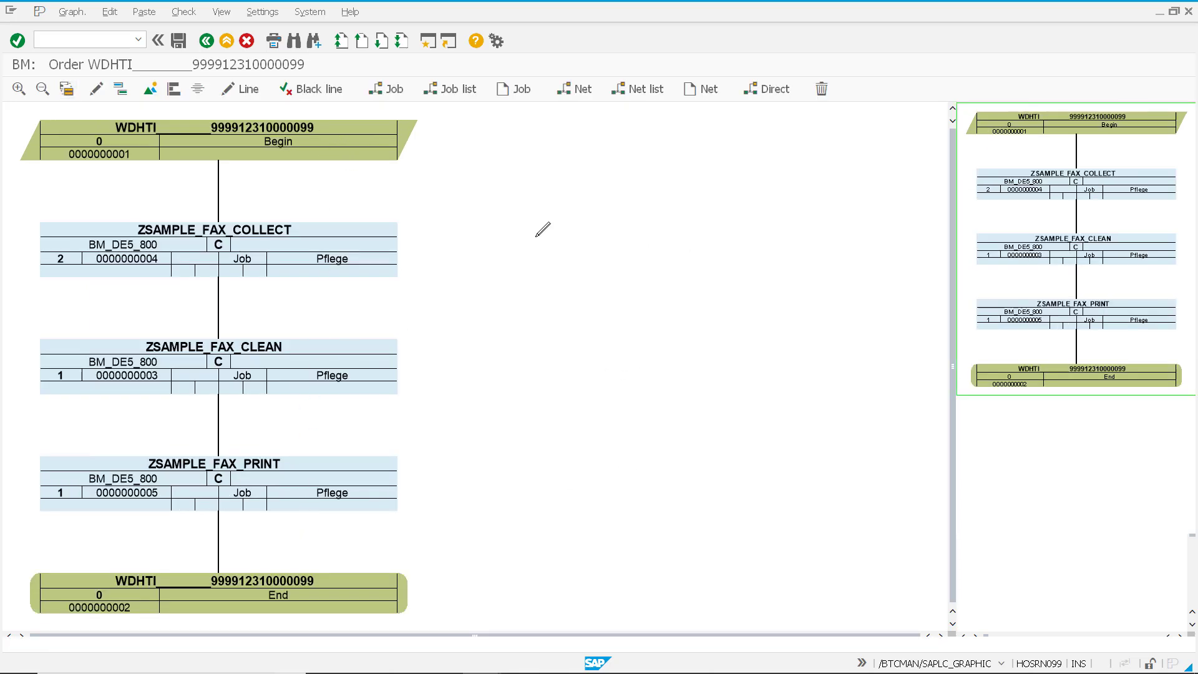
left_click(178, 44)
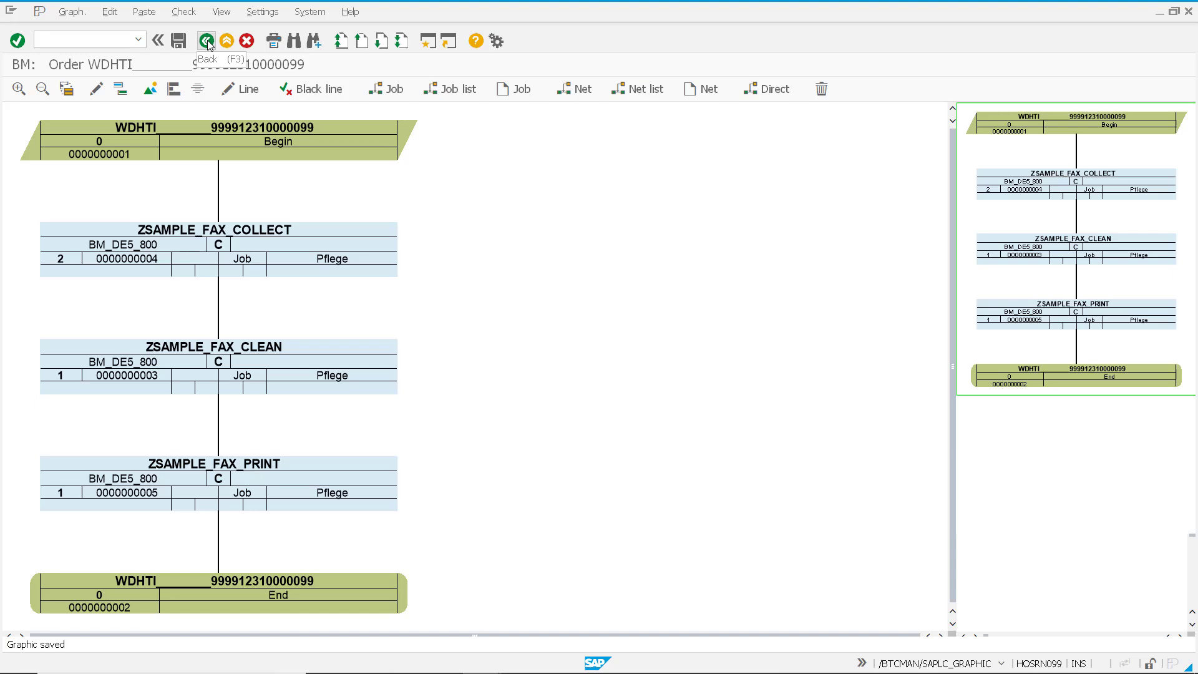
left_click(206, 41)
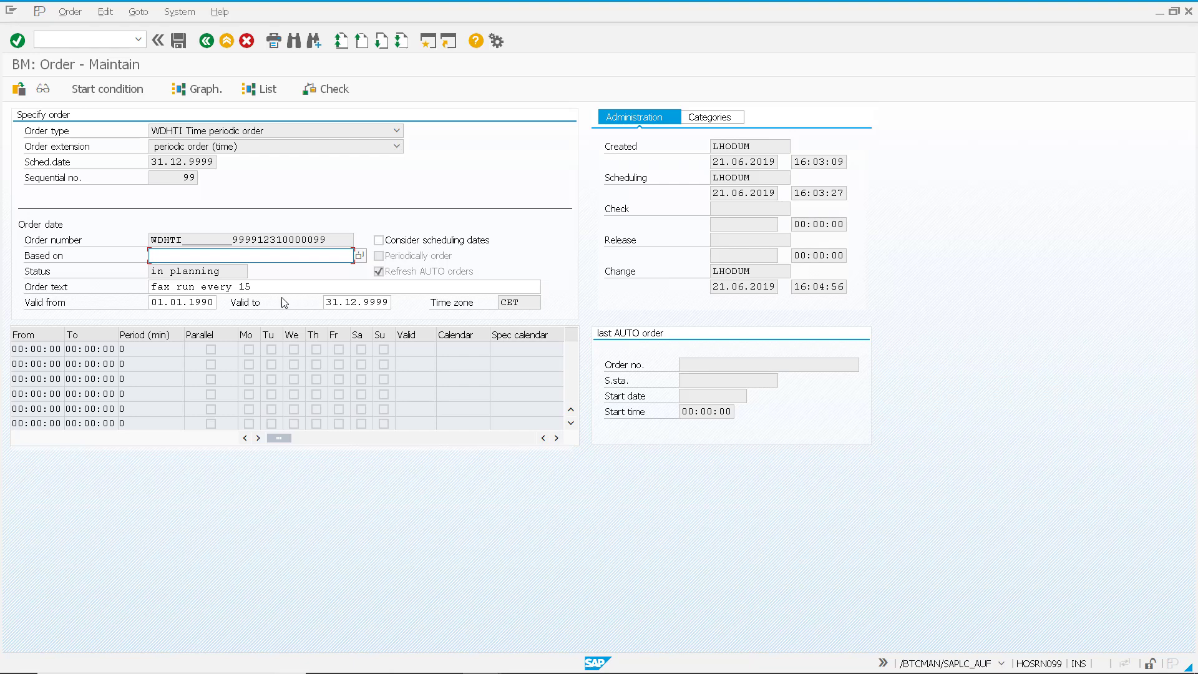
- Define the order's first start condition from 08:00:00 to 12:00:00 with a period of 15 minutes
left_click(111, 89)
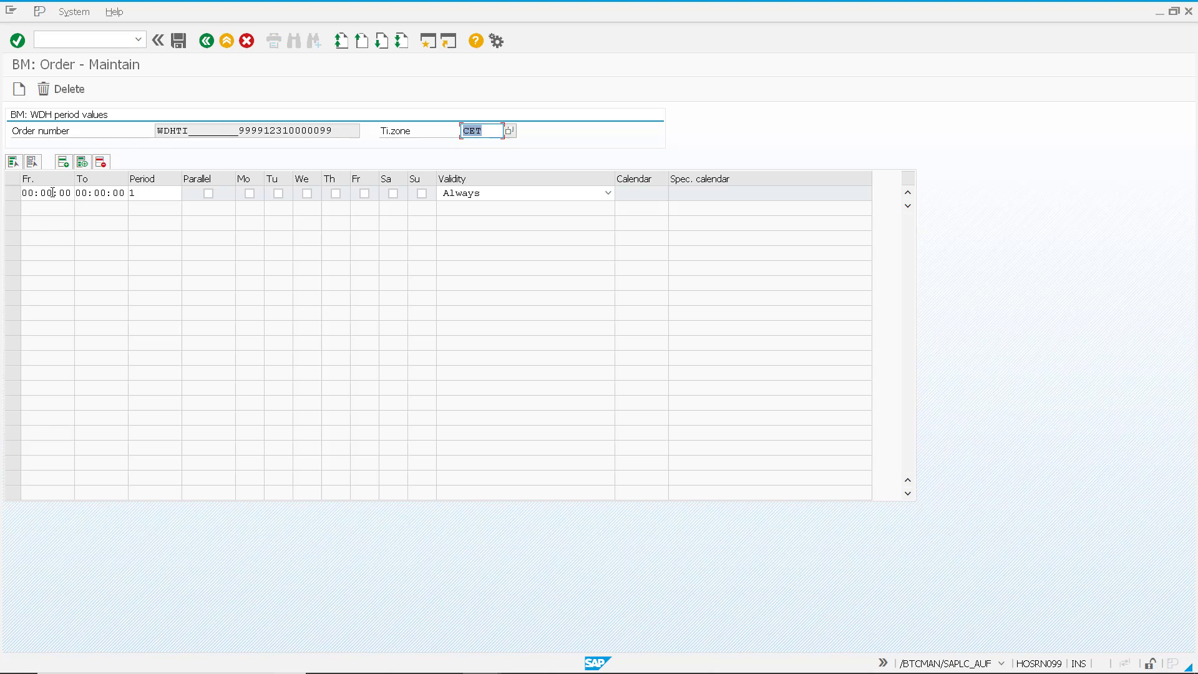
left_click(30, 194)
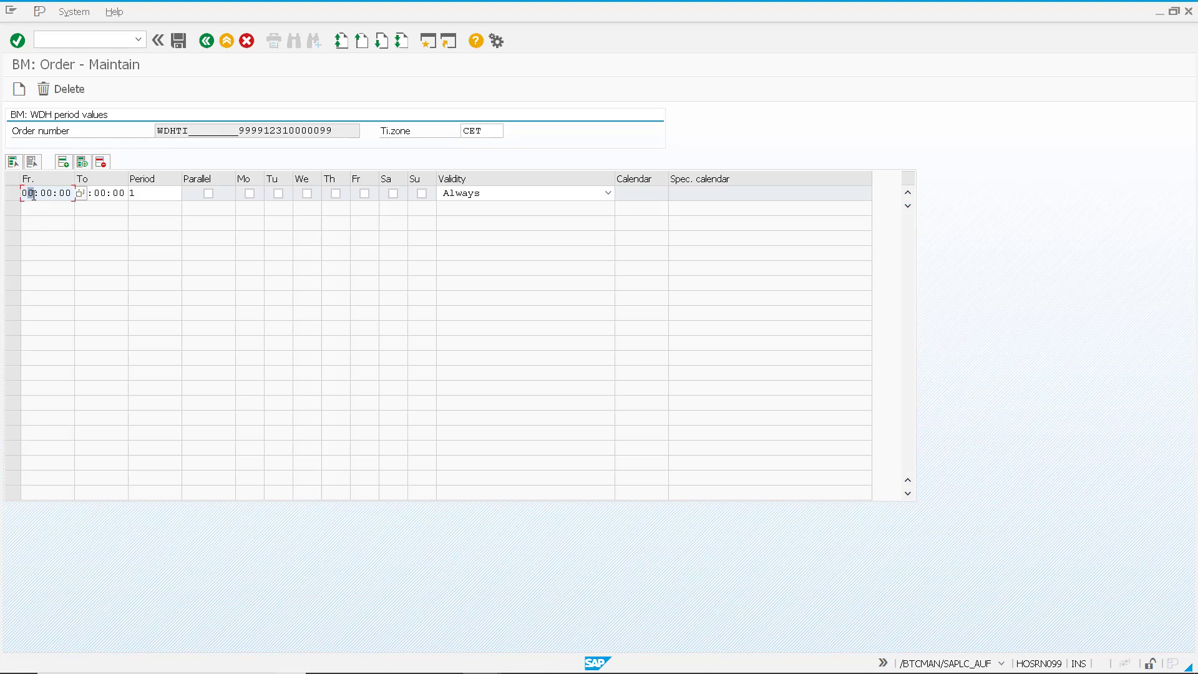
type("8")
left_click(95, 196)
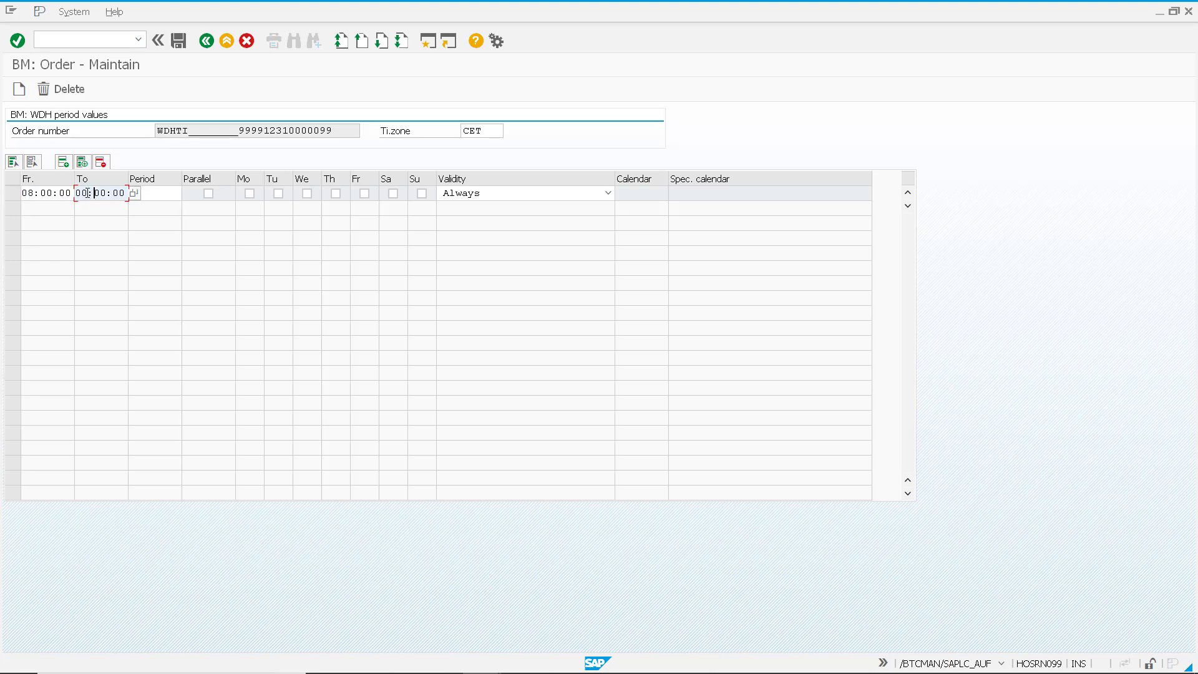
type("12")
left_click(168, 197)
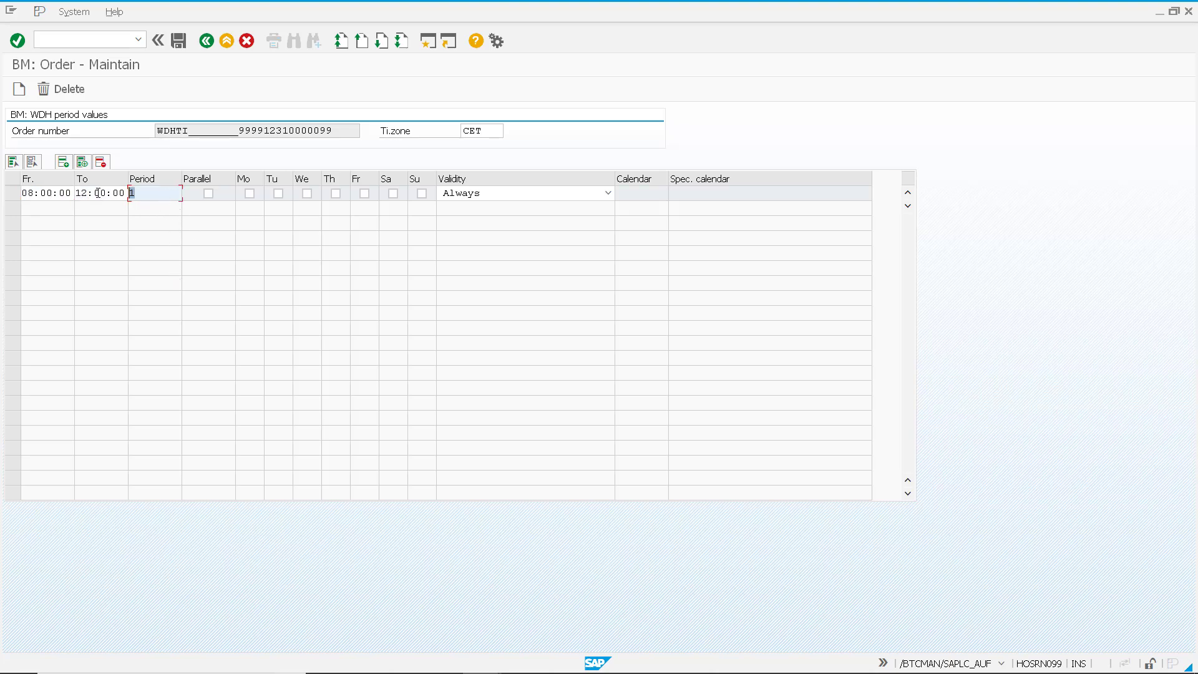
type("5")
- Enable Monday through Friday for the 08:00:00 to 12:00:00 start condition
left_click(251, 195)
left_click(278, 194)
left_click(307, 193)
left_click(336, 193)
left_click(365, 195)
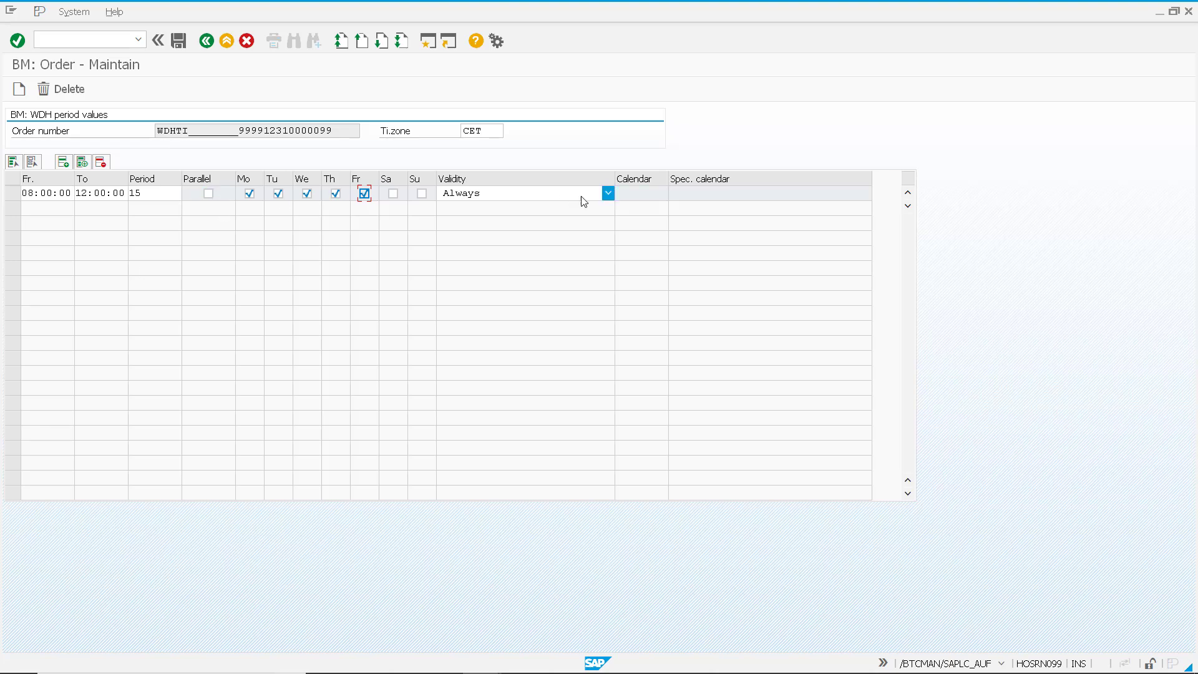
left_click(608, 195)
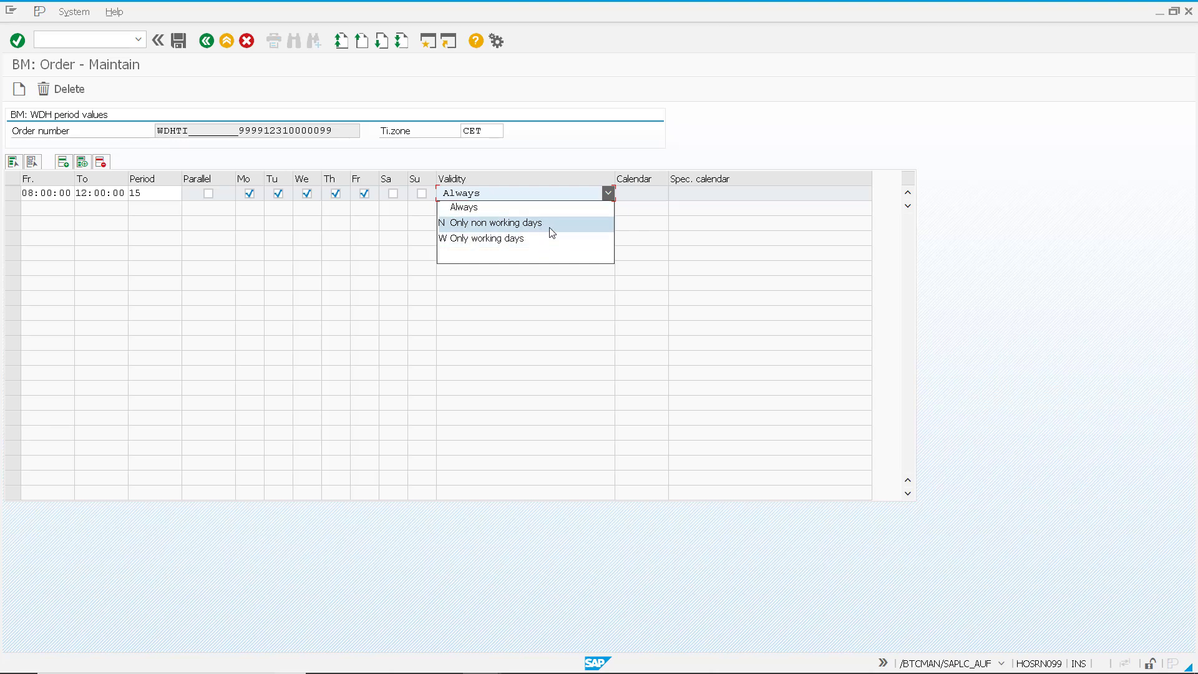
left_click(717, 229)
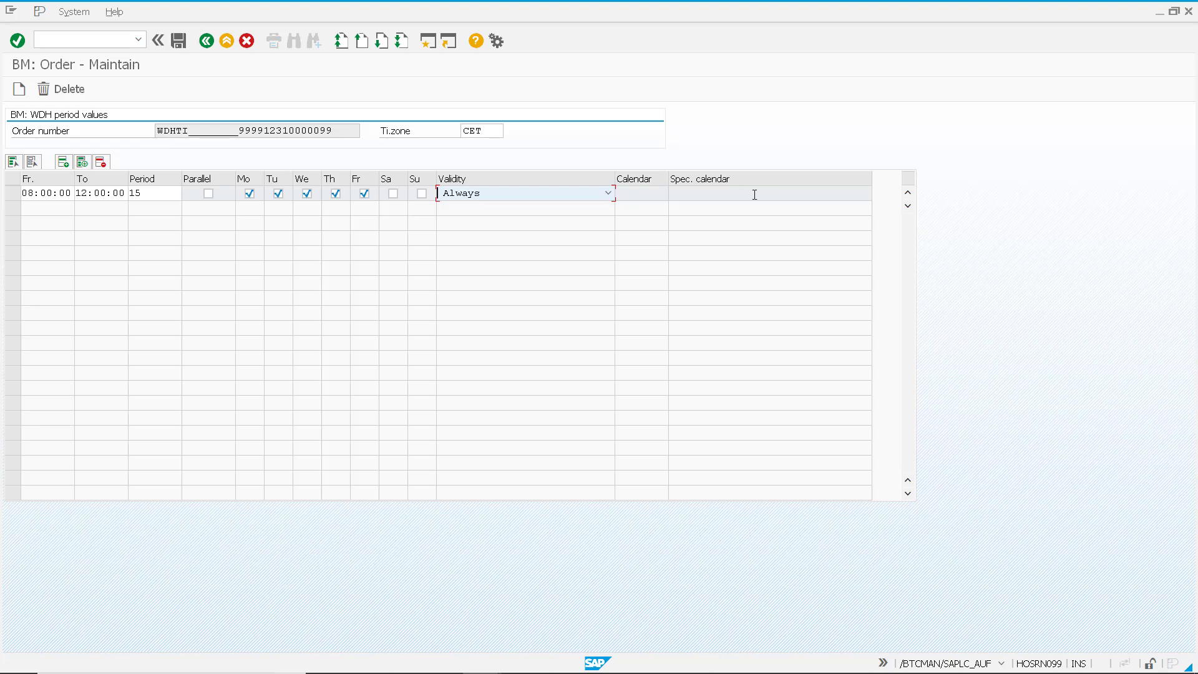
left_click(722, 194)
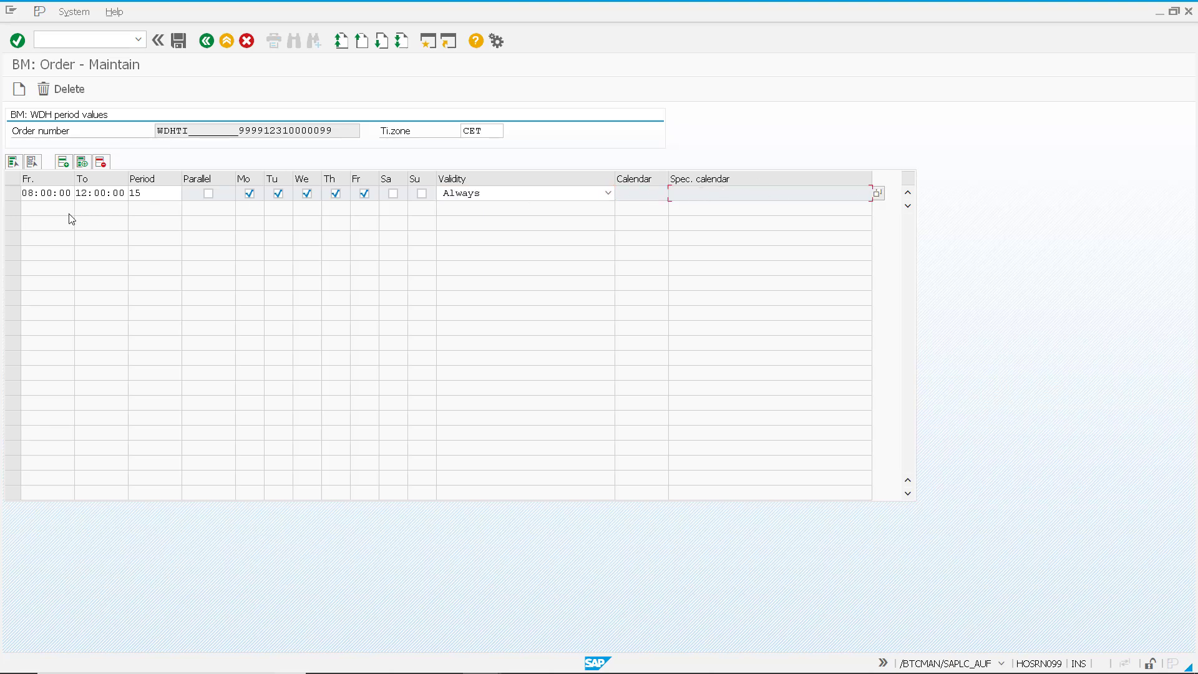
- Add a second start condition from 12:00:00 to 20:00:00 with a period of 30 minutes
left_click(82, 163)
left_click(28, 189)
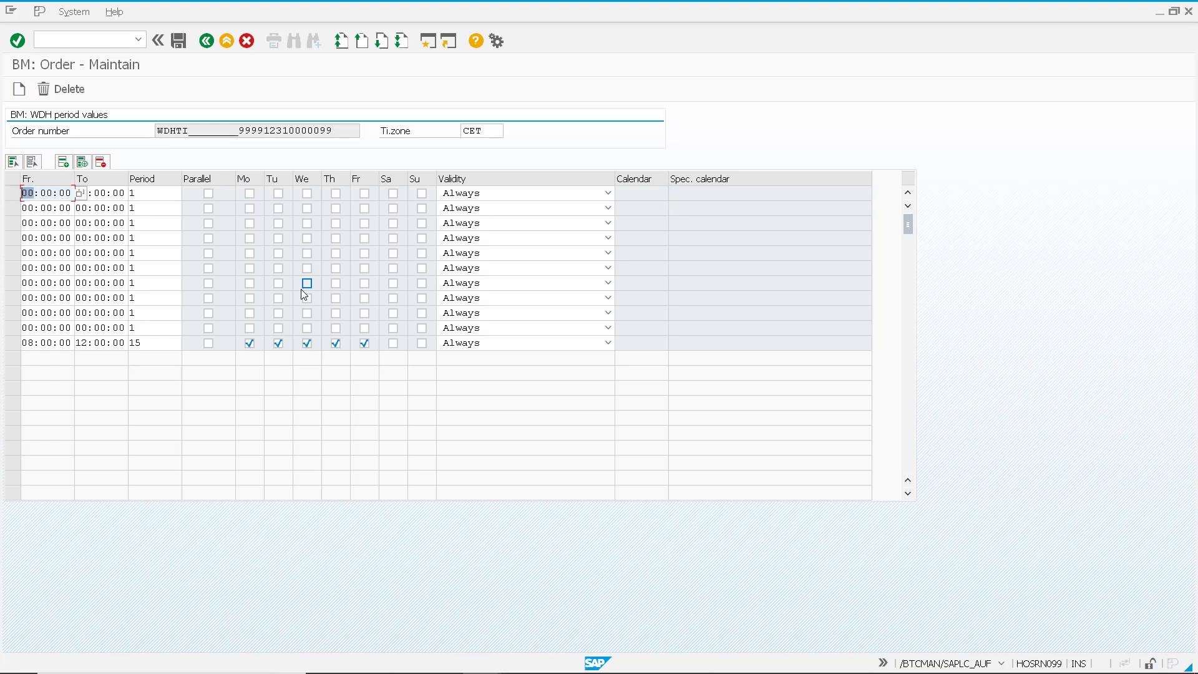
type("16")
left_click(115, 194)
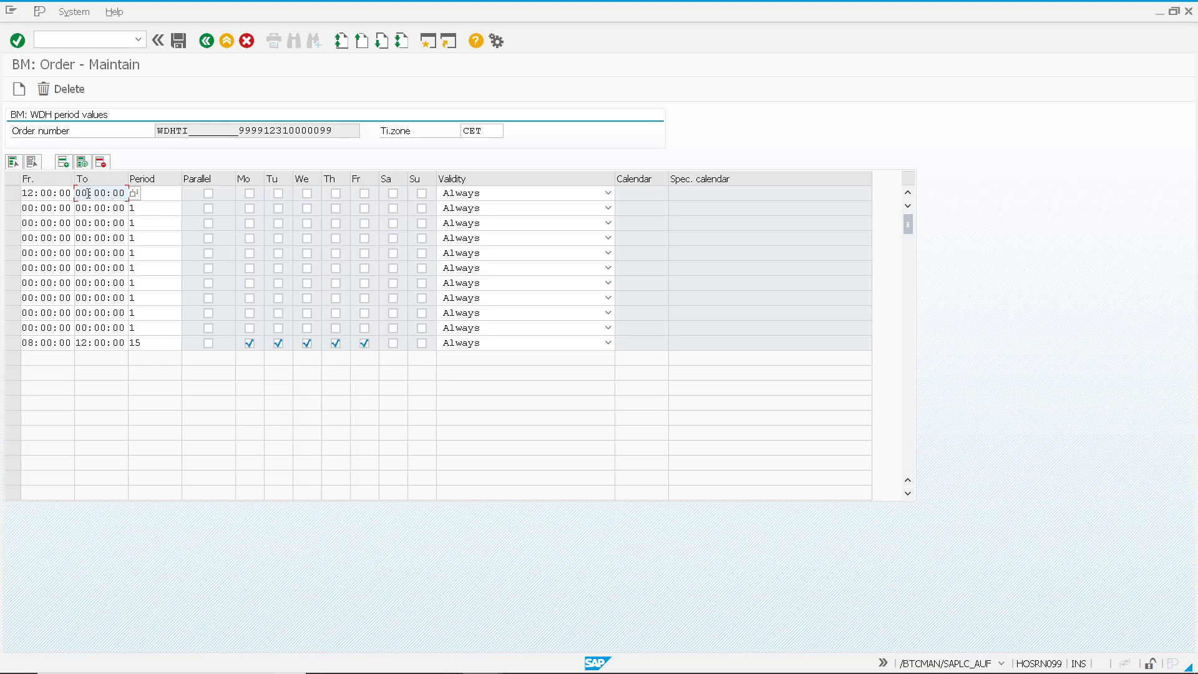
left_click_drag(88, 193, 76, 193)
type("20")
left_click(170, 194)
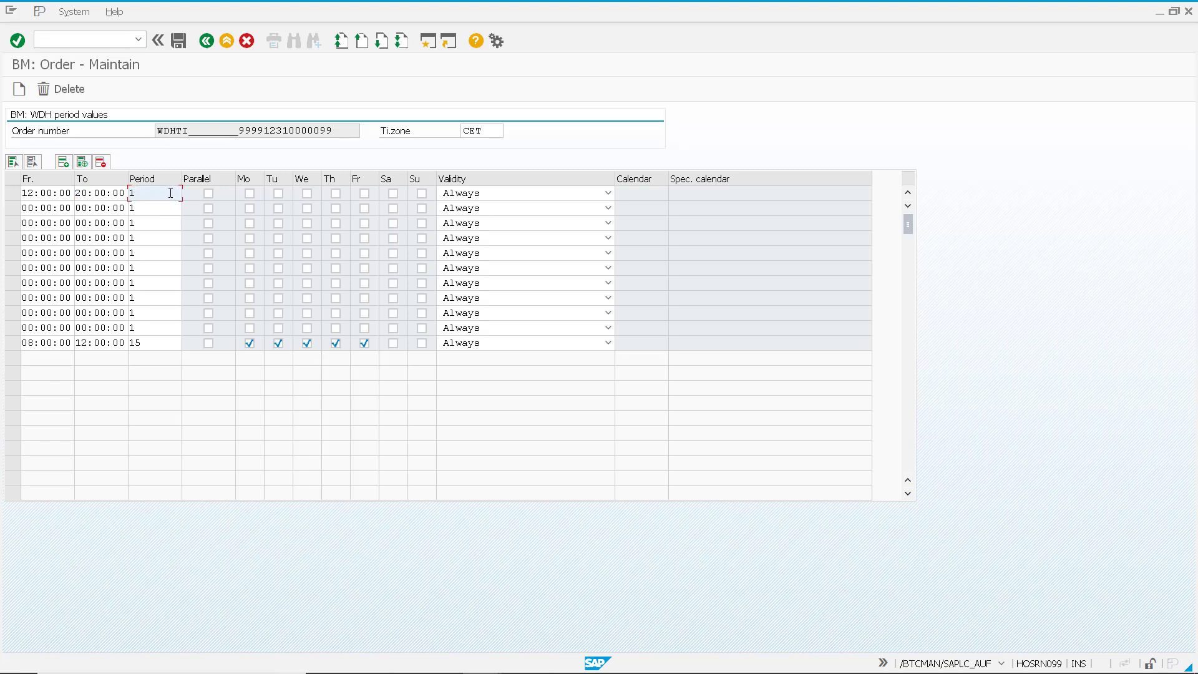
type("30")
- Enable Monday through Friday for the 12:00:00 to 20:00:00 start condition, save the period values and return to the order
left_click(250, 194)
left_click(279, 194)
left_click(307, 193)
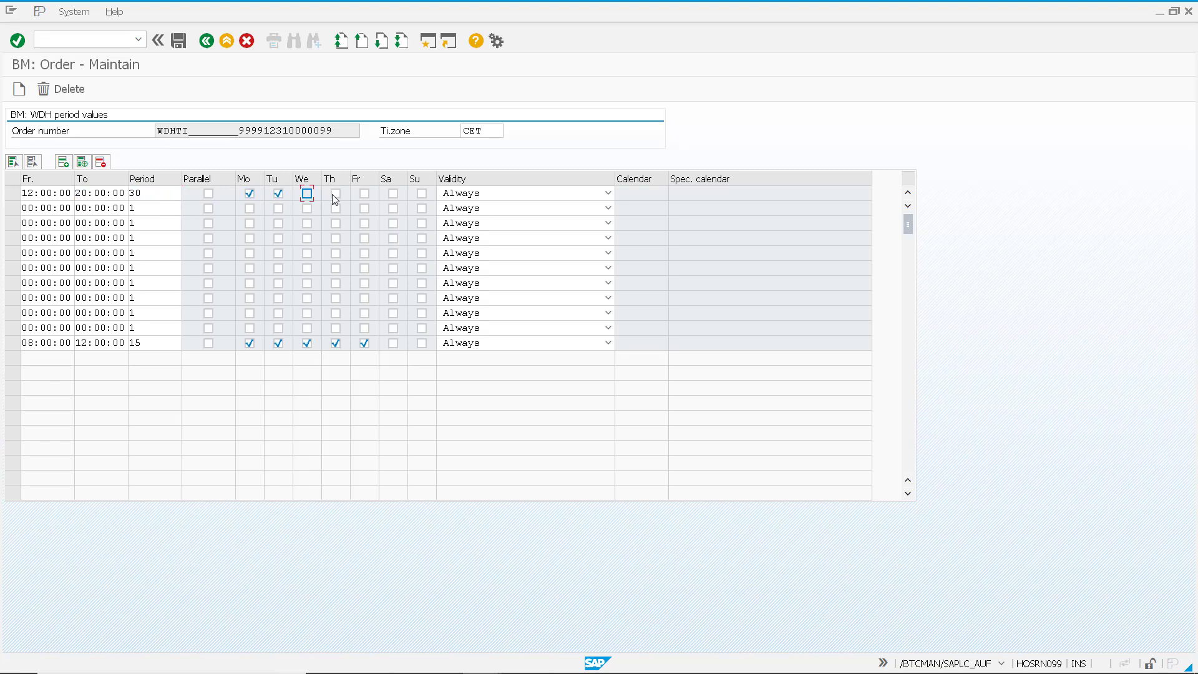
left_click(178, 42)
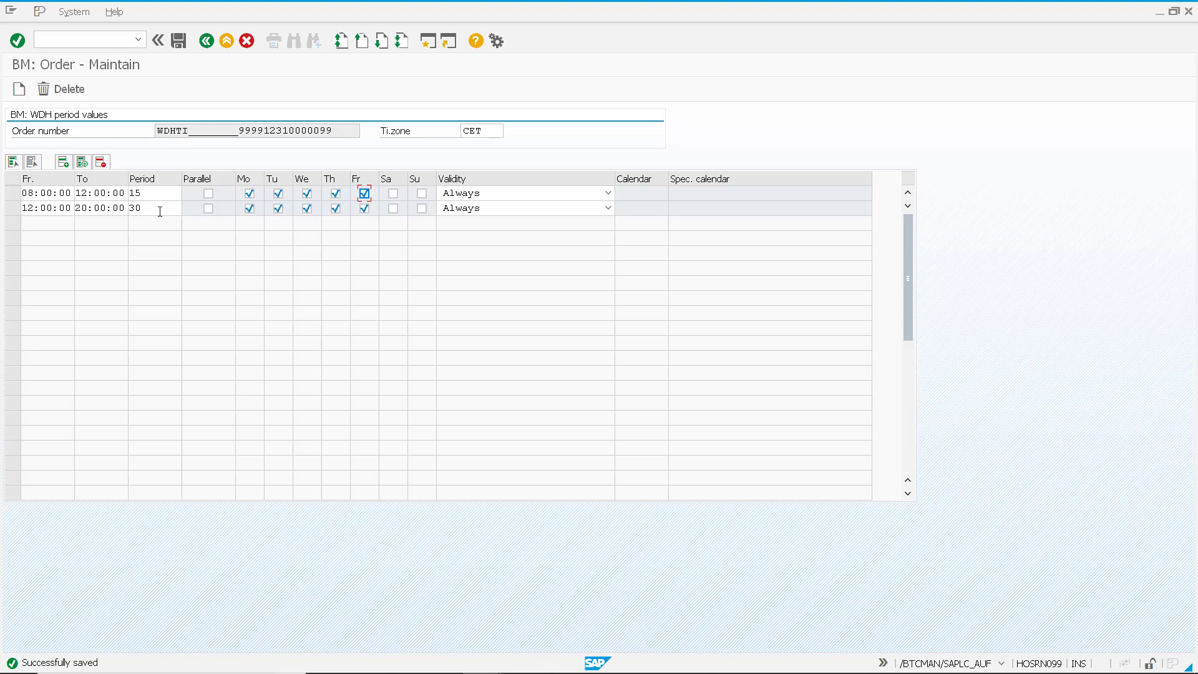
left_click(206, 41)
left_click(212, 45)
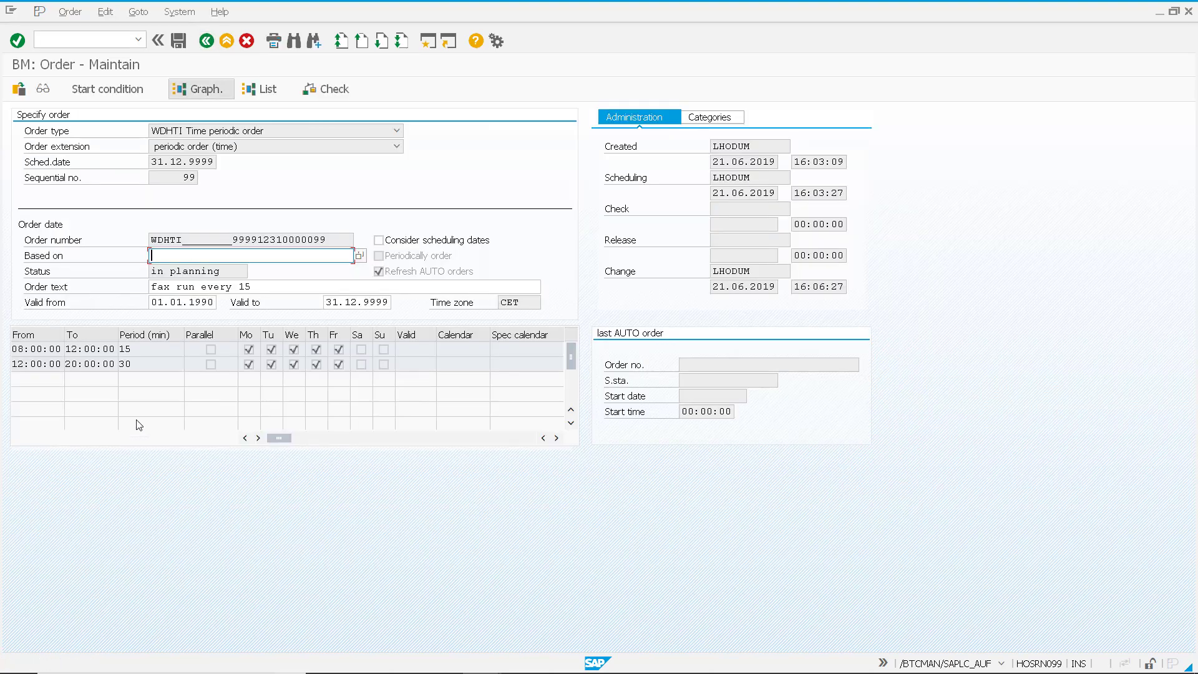
- Check the fax run order and release it
left_click(334, 91)
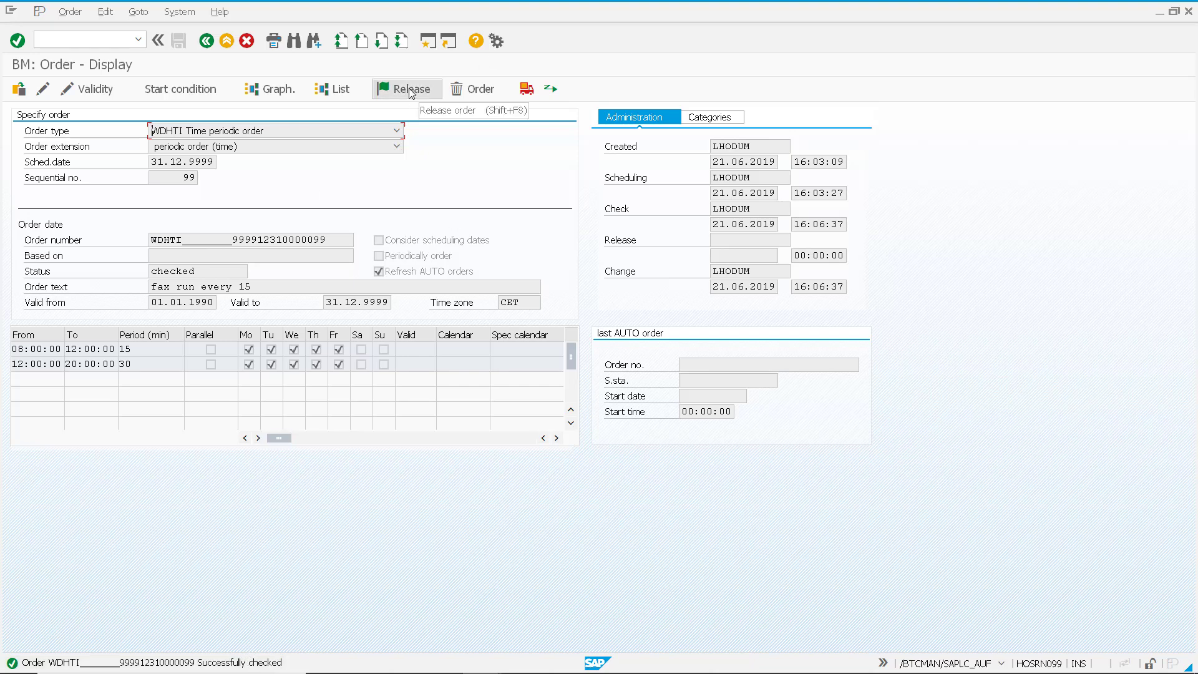
left_click(410, 90)
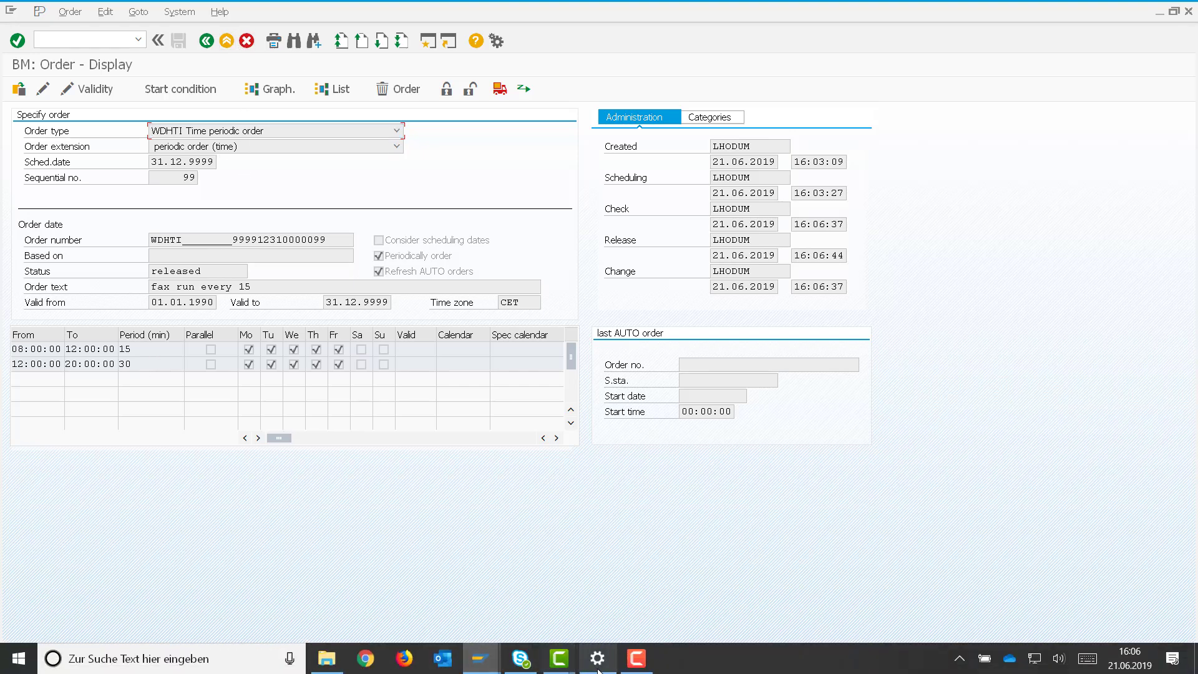
left_click(633, 663)
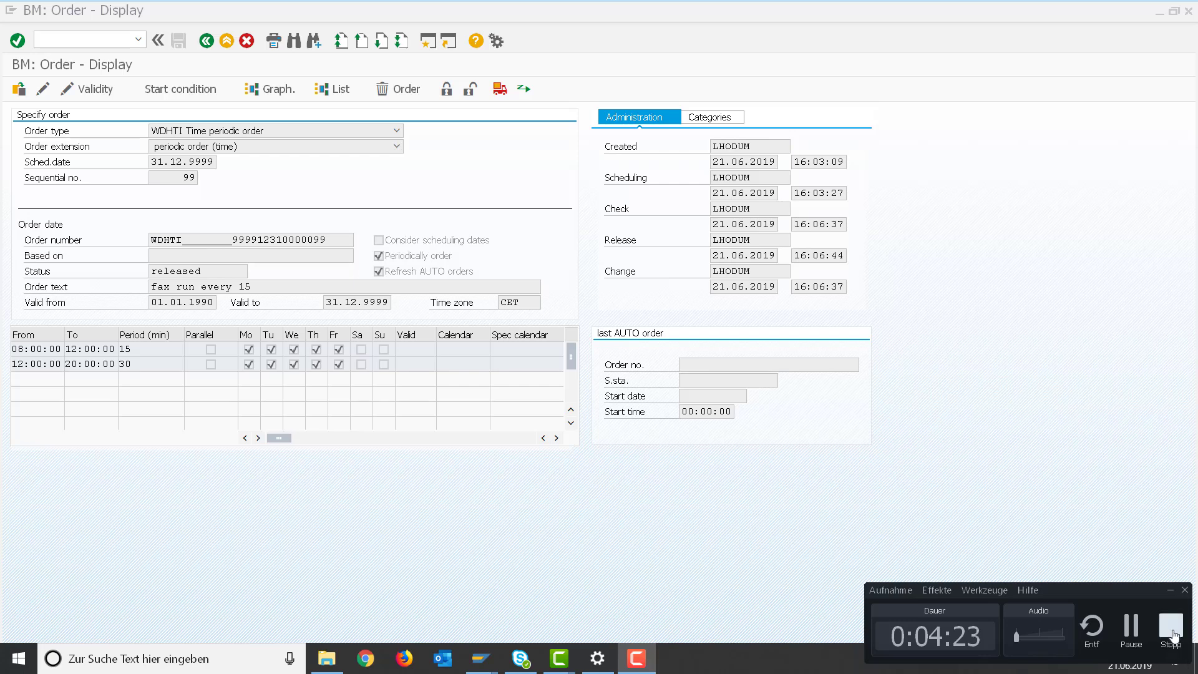
left_click(1176, 630)
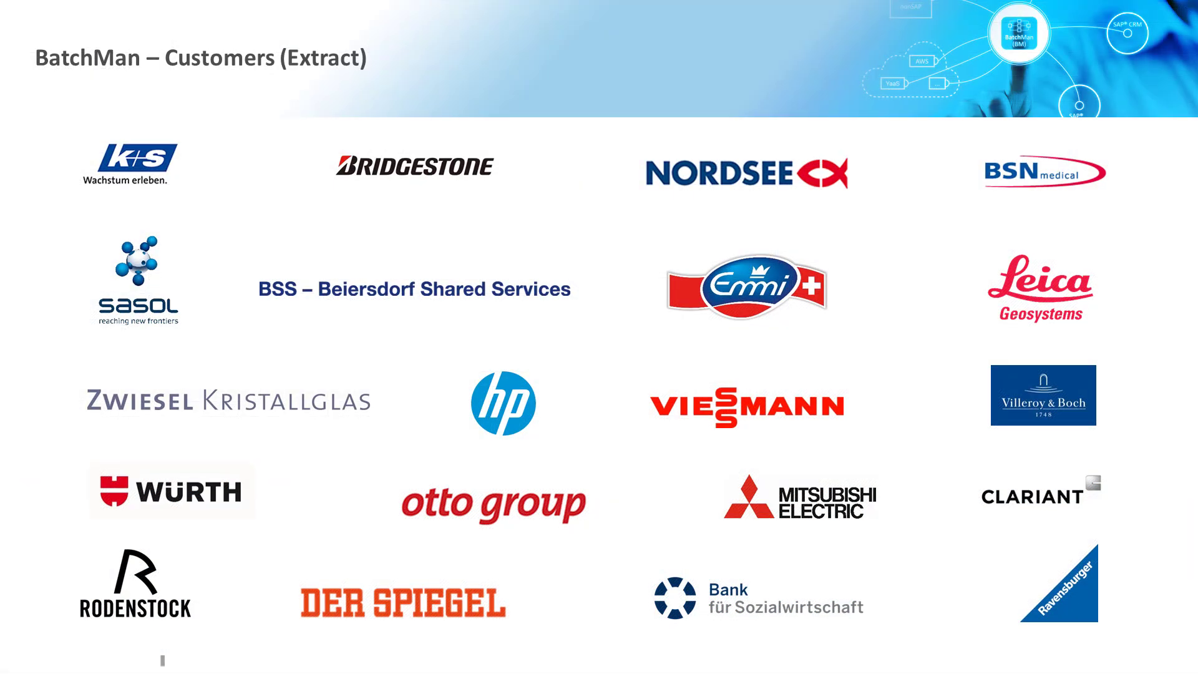